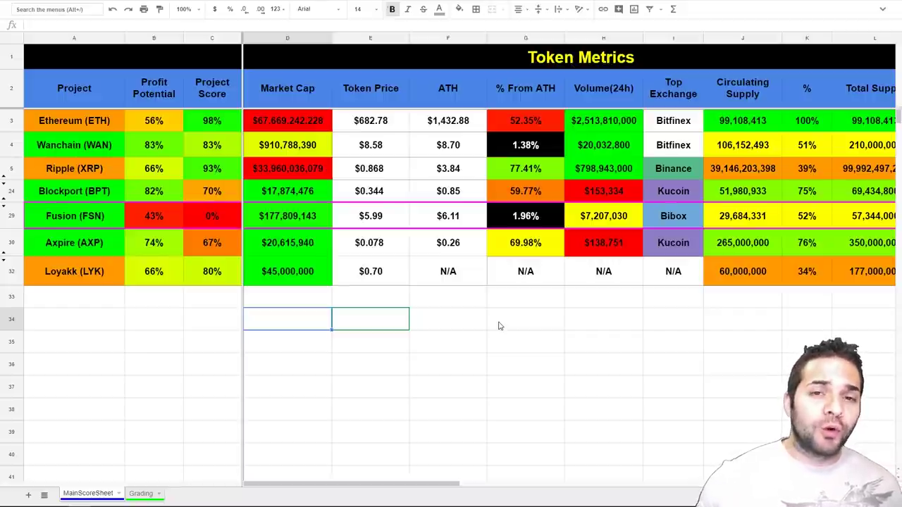
Look over the supply, team, advisor and project type columns of the MainScoreSheet for the listed projects
{"action": "scroll", "coordinate": [498, 324], "scroll_direction": "right", "scroll_amount": 5}
{"action": "left_click", "coordinate": [425, 301]}
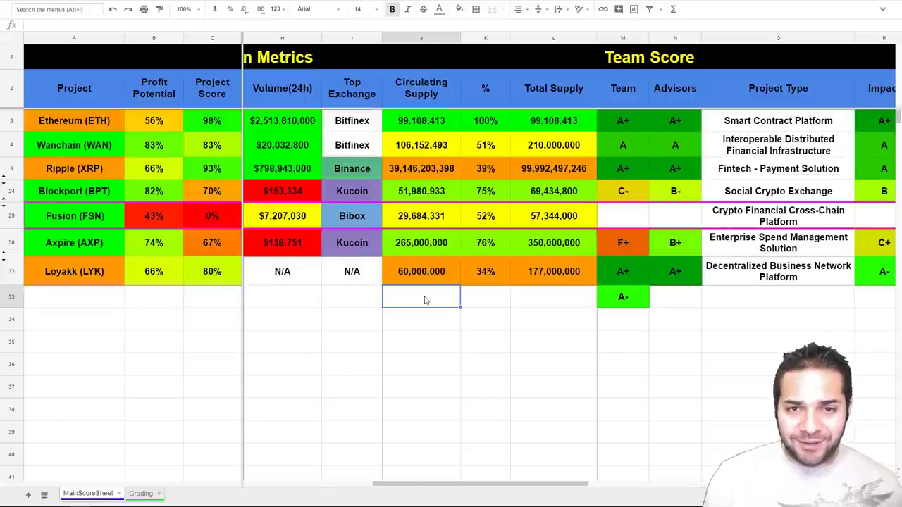
{"action": "left_click_drag", "start_coordinate": [740, 409], "coordinate": [740, 387]}
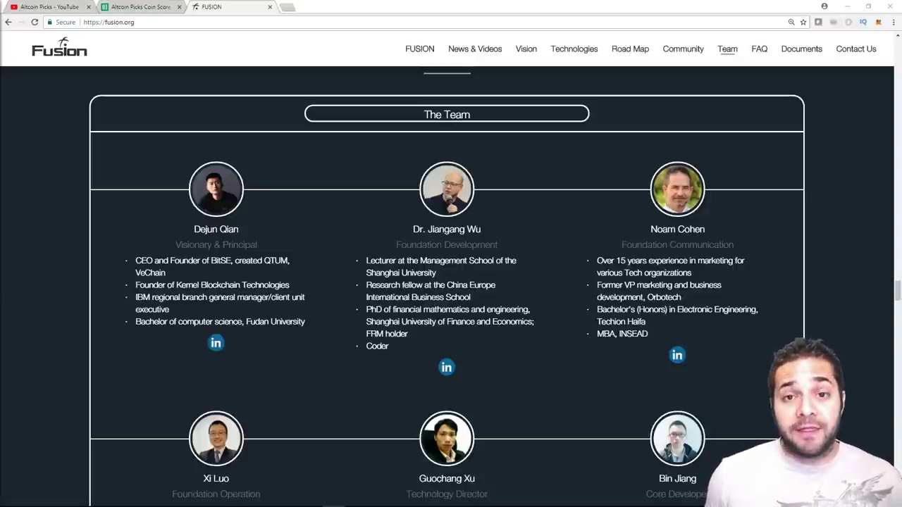
Examine the roles and backgrounds of the team members on the Fusion website, and return to the Altcoin Picks score sheet
{"action": "scroll", "coordinate": [284, 151], "scroll_direction": "down", "scroll_amount": 1}
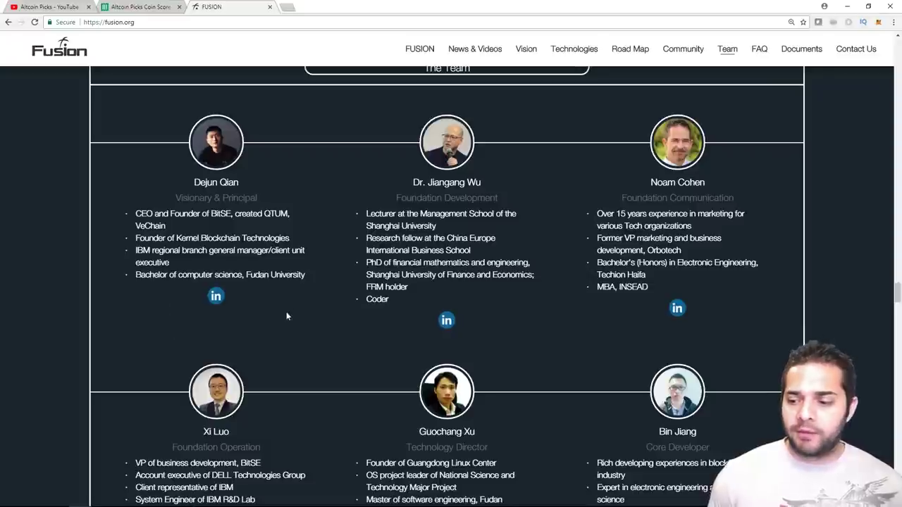
{"action": "scroll", "coordinate": [287, 316], "scroll_direction": "down", "scroll_amount": 3}
{"action": "triple_click", "coordinate": [215, 244]}
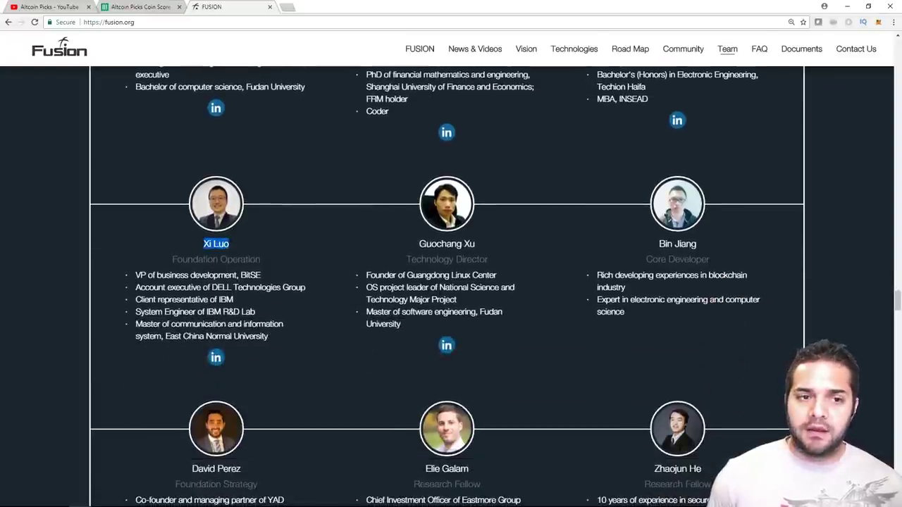
{"action": "left_click", "coordinate": [295, 262]}
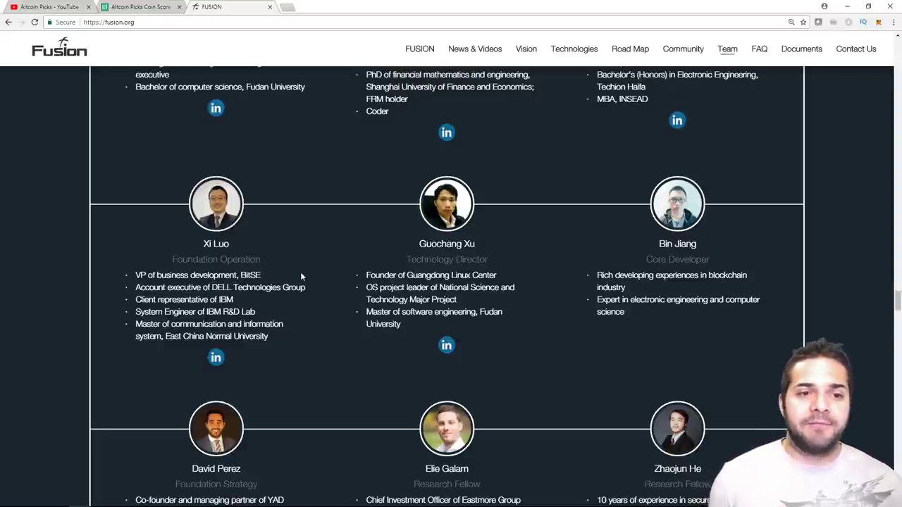
{"action": "scroll", "coordinate": [301, 276], "scroll_direction": "up", "scroll_amount": 1}
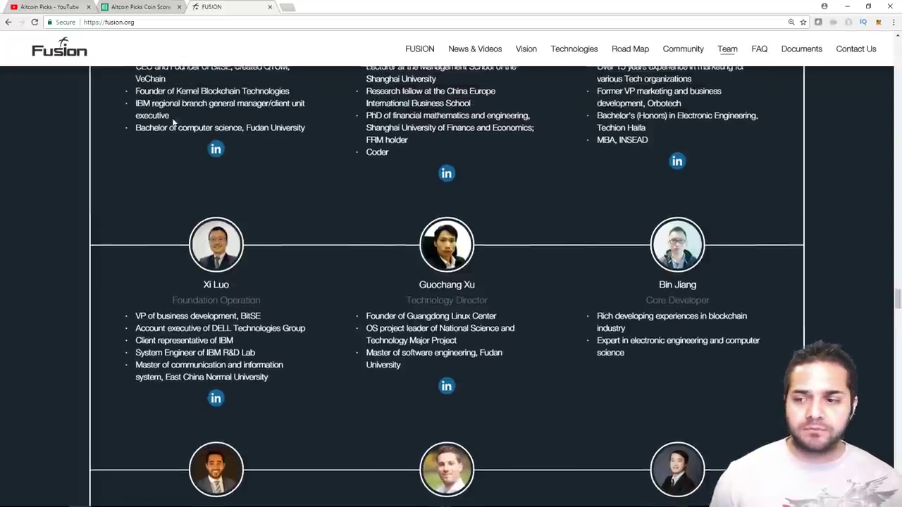
{"action": "scroll", "coordinate": [449, 210], "scroll_direction": "down", "scroll_amount": 3}
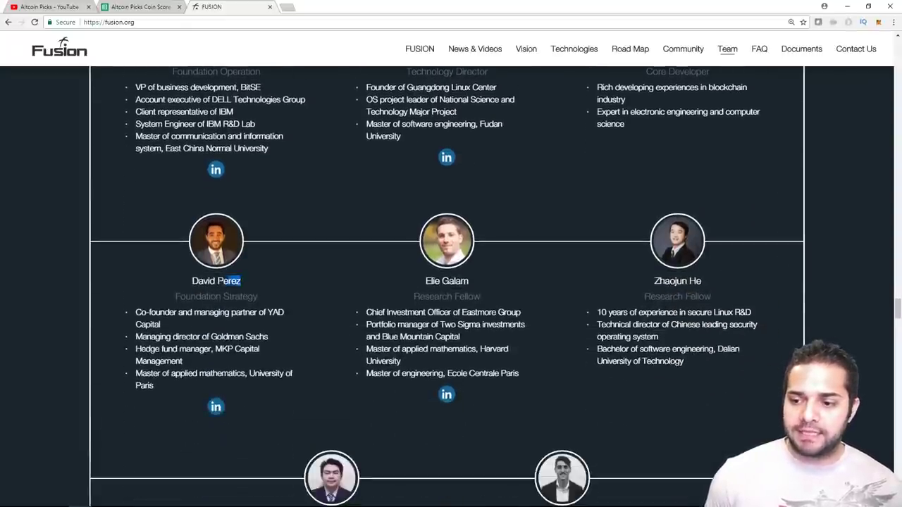
{"action": "left_click_drag", "start_coordinate": [242, 282], "coordinate": [192, 281]}
{"action": "left_click", "coordinate": [342, 355]}
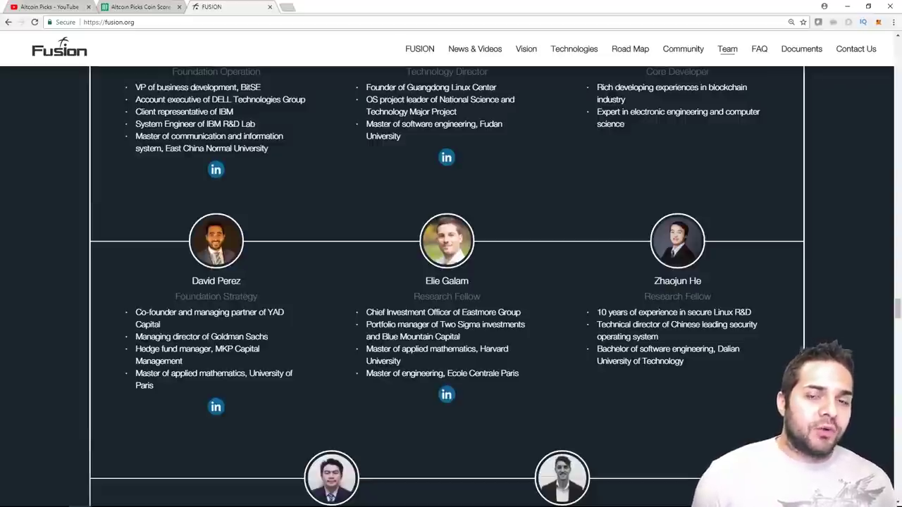
{"action": "scroll", "coordinate": [148, 327], "scroll_direction": "down", "scroll_amount": 4}
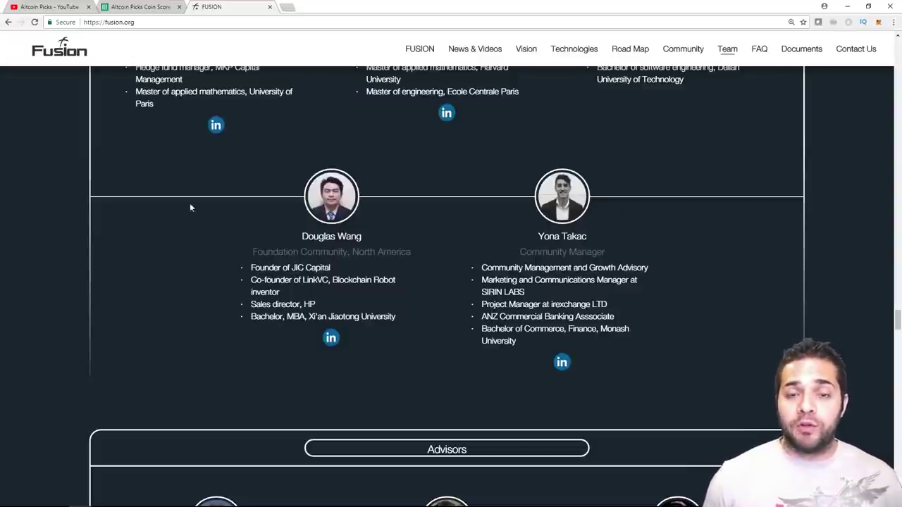
{"action": "left_click", "coordinate": [151, 9]}
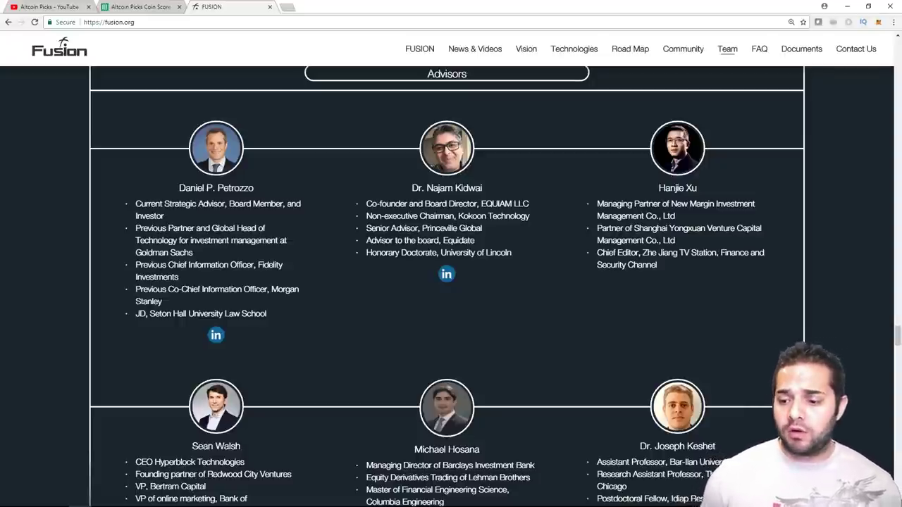
Review the advisors' backgrounds on the Fusion website down to the Selected Supporters section
{"action": "scroll", "coordinate": [211, 335], "scroll_direction": "down", "scroll_amount": 3}
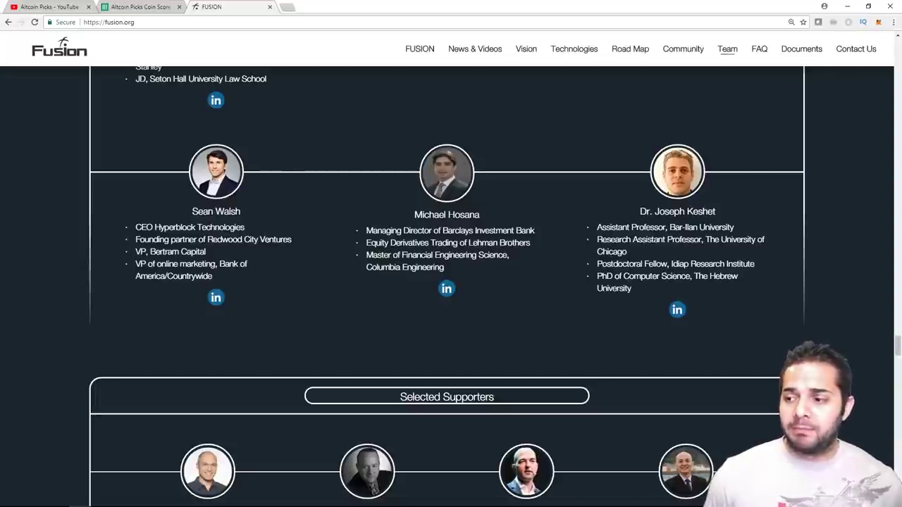
{"action": "left_click_drag", "start_coordinate": [480, 215], "coordinate": [413, 215]}
{"action": "left_click", "coordinate": [502, 297]}
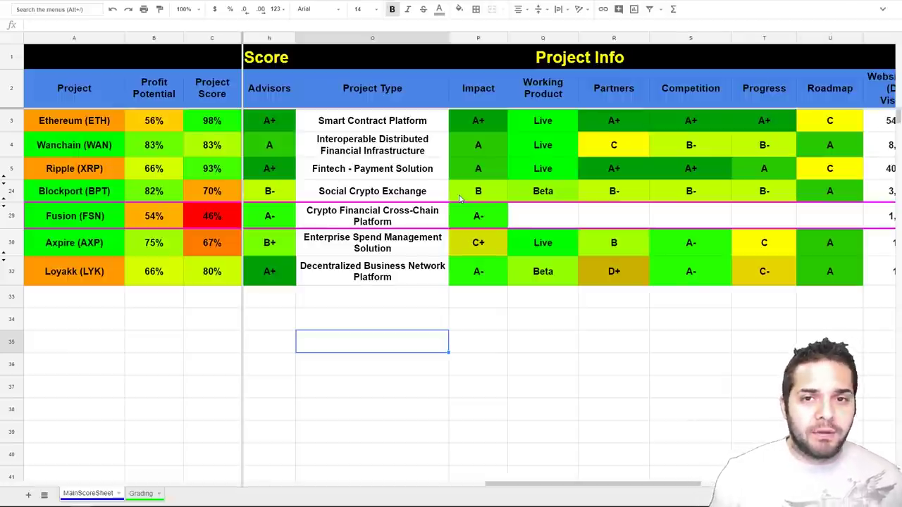
Set the Working Product rating in the Fusion (FSN) row of the score sheet to No Product
{"action": "scroll", "coordinate": [459, 198], "scroll_direction": "right", "scroll_amount": 2}
{"action": "left_click", "coordinate": [337, 216]}
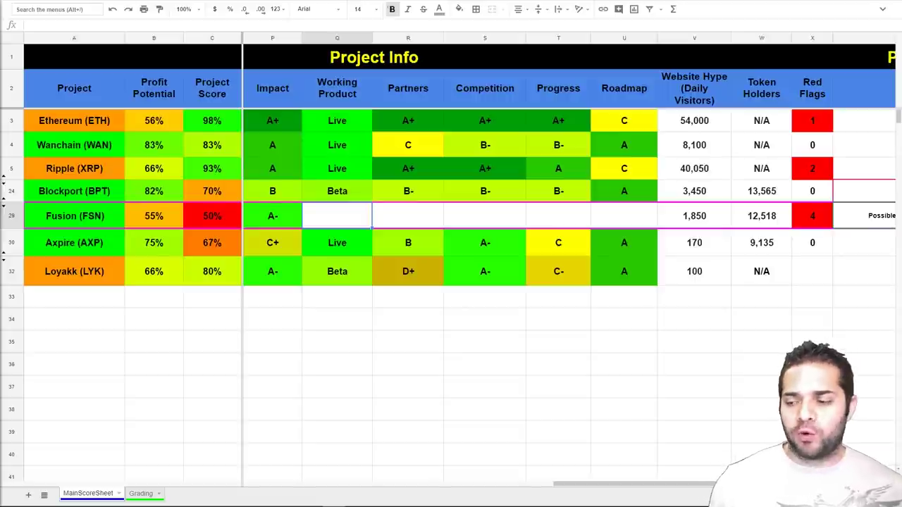
{"action": "double_click", "coordinate": [326, 216]}
{"action": "left_click", "coordinate": [330, 272]}
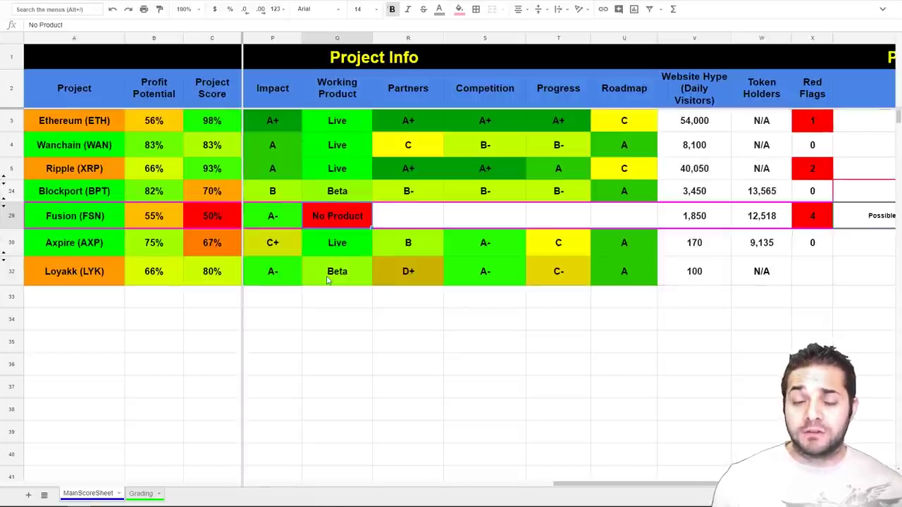
{"action": "left_click", "coordinate": [402, 320]}
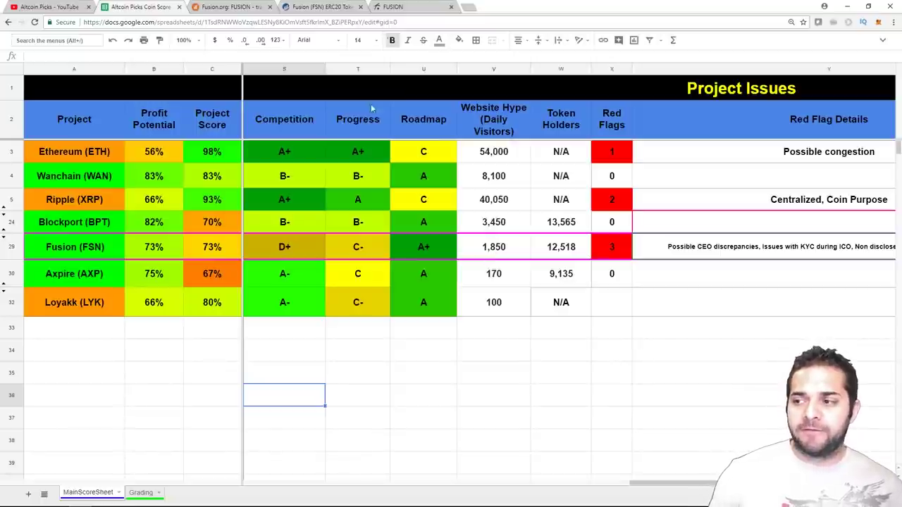
Check fusion.org's daily visitors on HypeStat and Fusion's token holders on Etherscan, returning to the score sheet after each
{"action": "left_click", "coordinate": [224, 9]}
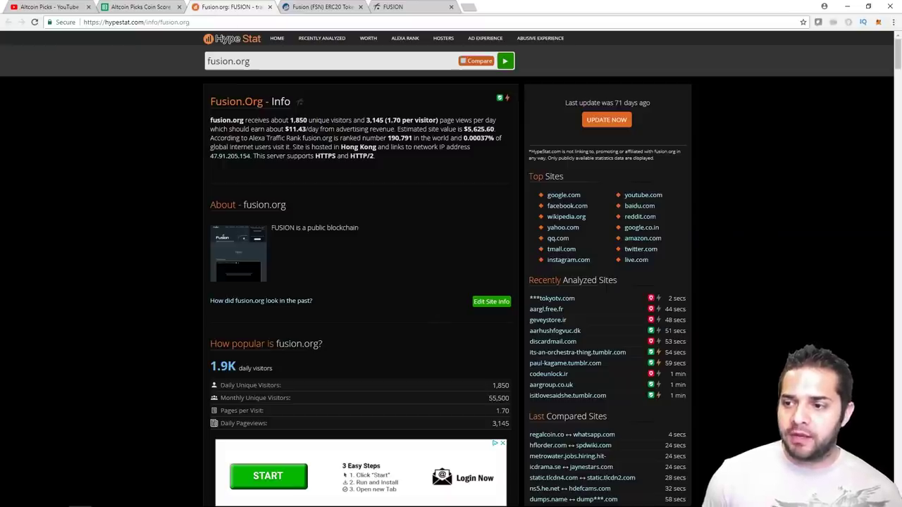
{"action": "left_click_drag", "start_coordinate": [289, 119], "coordinate": [310, 120]}
{"action": "left_click", "coordinate": [371, 118]}
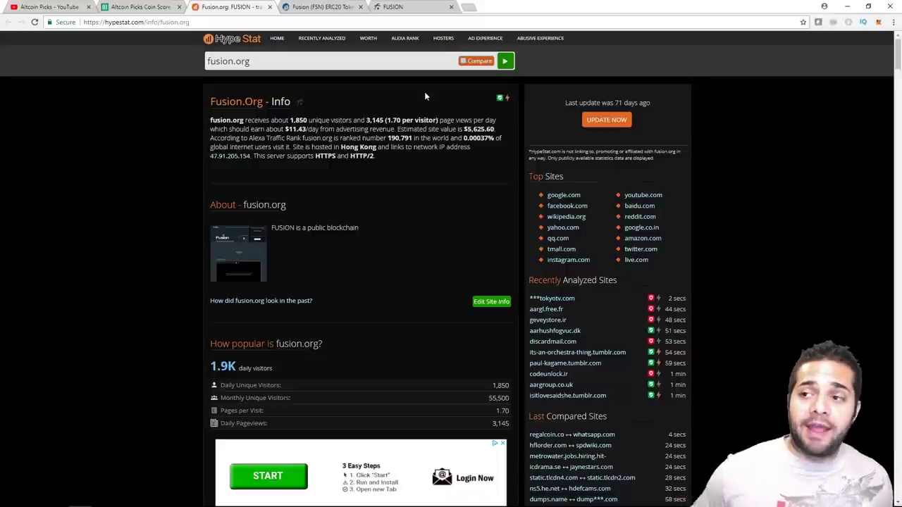
{"action": "left_click", "coordinate": [151, 5]}
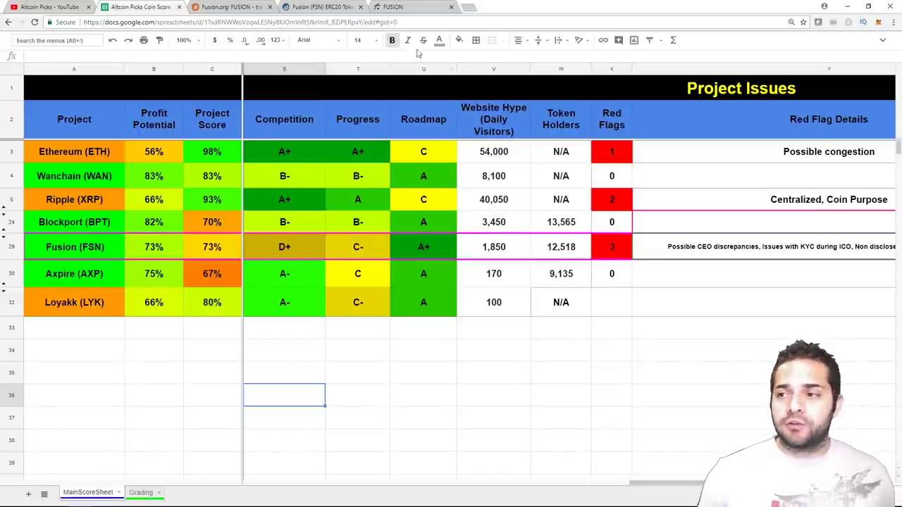
{"action": "left_click", "coordinate": [325, 6]}
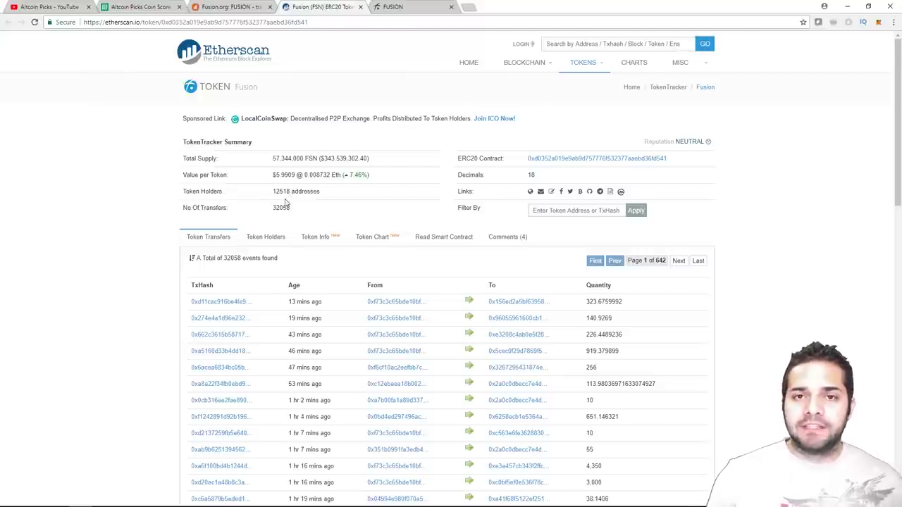
{"action": "left_click", "coordinate": [138, 7]}
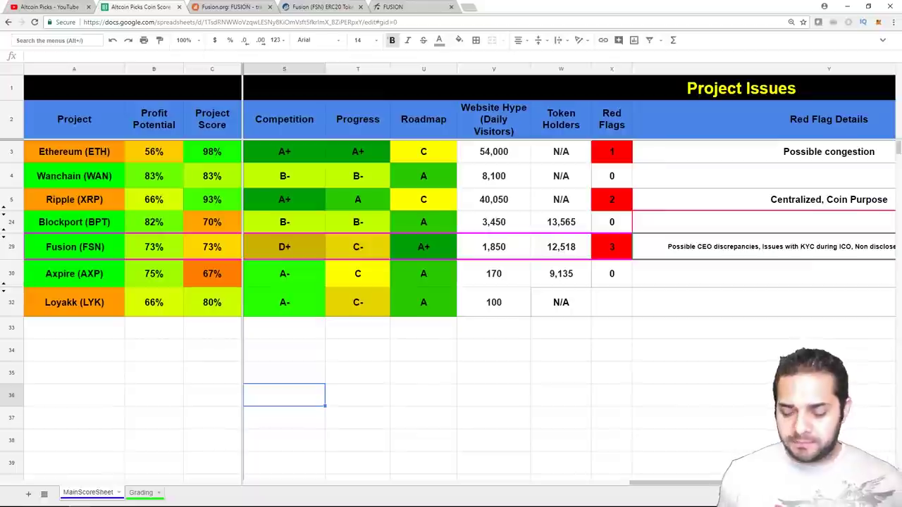
Bring the full Red Flag Details column of the score sheet into view to read Fusion's project issues
{"action": "left_click", "coordinate": [561, 372]}
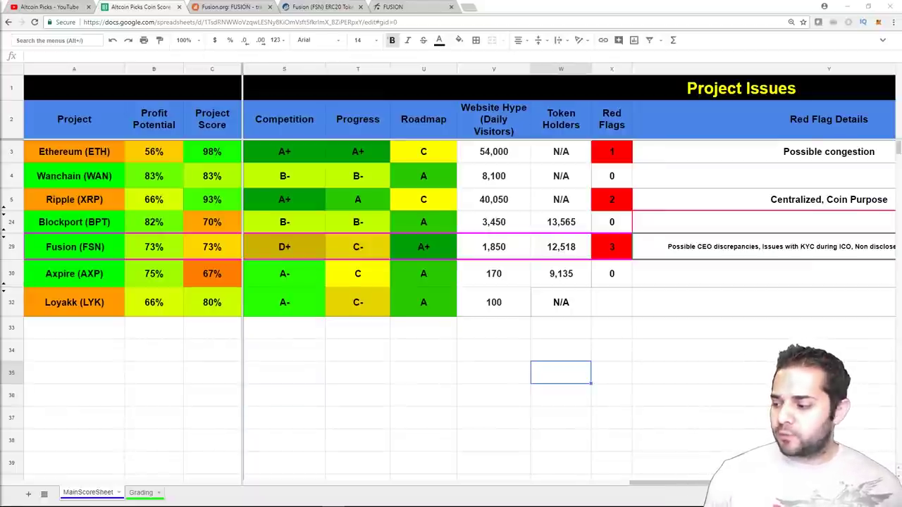
{"action": "scroll", "coordinate": [569, 272], "scroll_direction": "right", "scroll_amount": 3}
{"action": "left_click", "coordinate": [713, 394]}
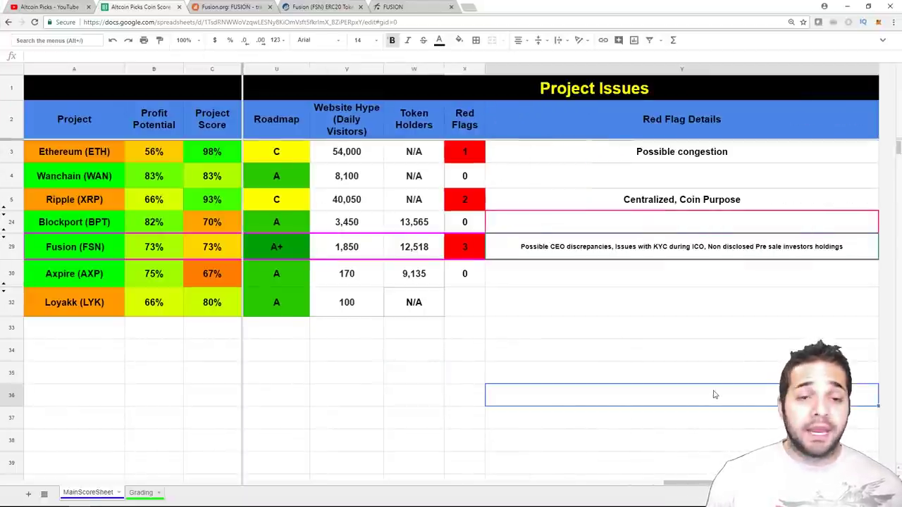